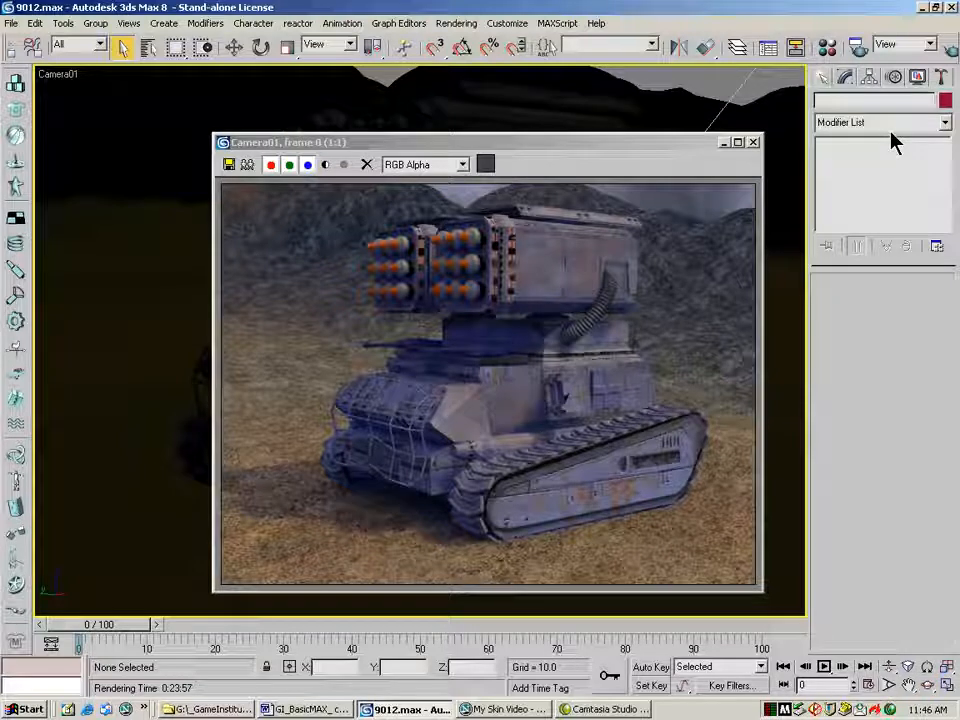
Step: Close the rendered frame window and display the Camera01 viewport in Wireframe mode
{"action": "left_click", "coordinate": [753, 142]}
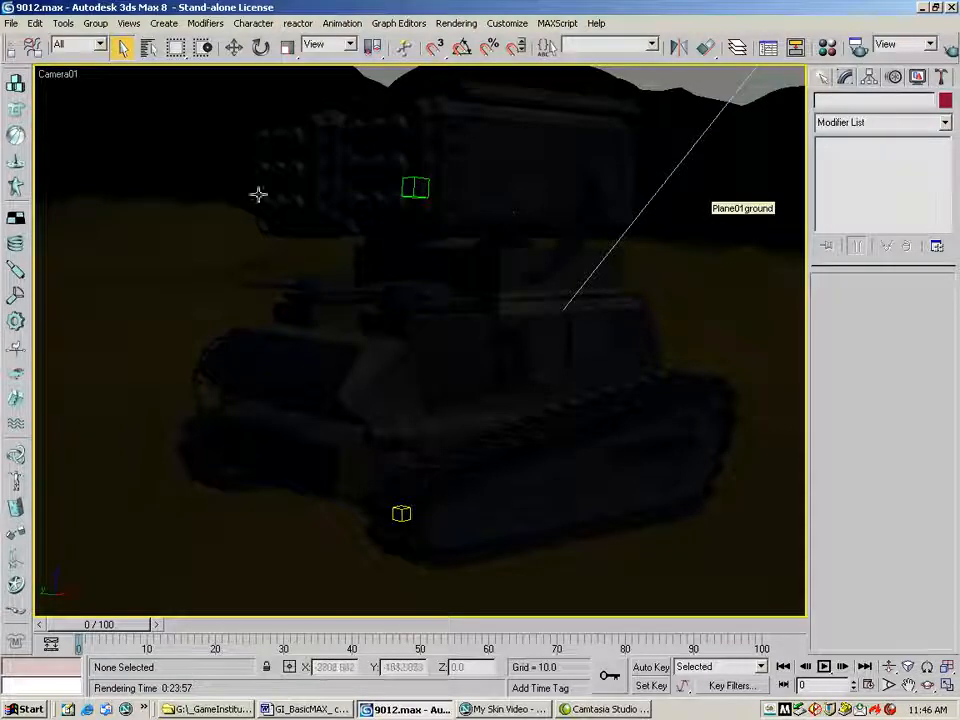
{"action": "right_click", "coordinate": [52, 75]}
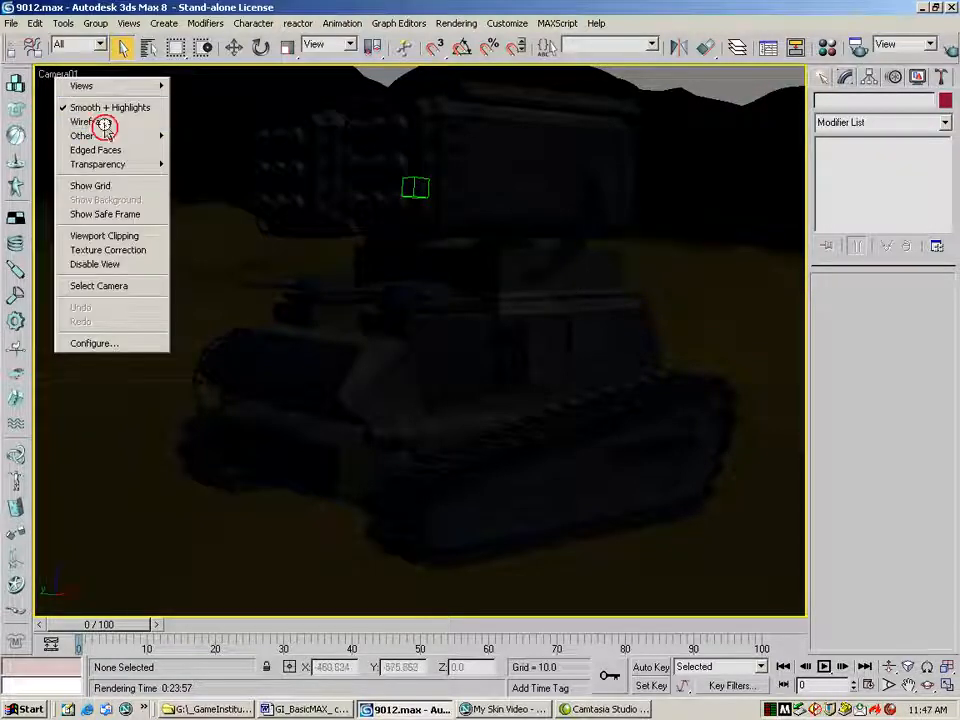
{"action": "left_click", "coordinate": [100, 122]}
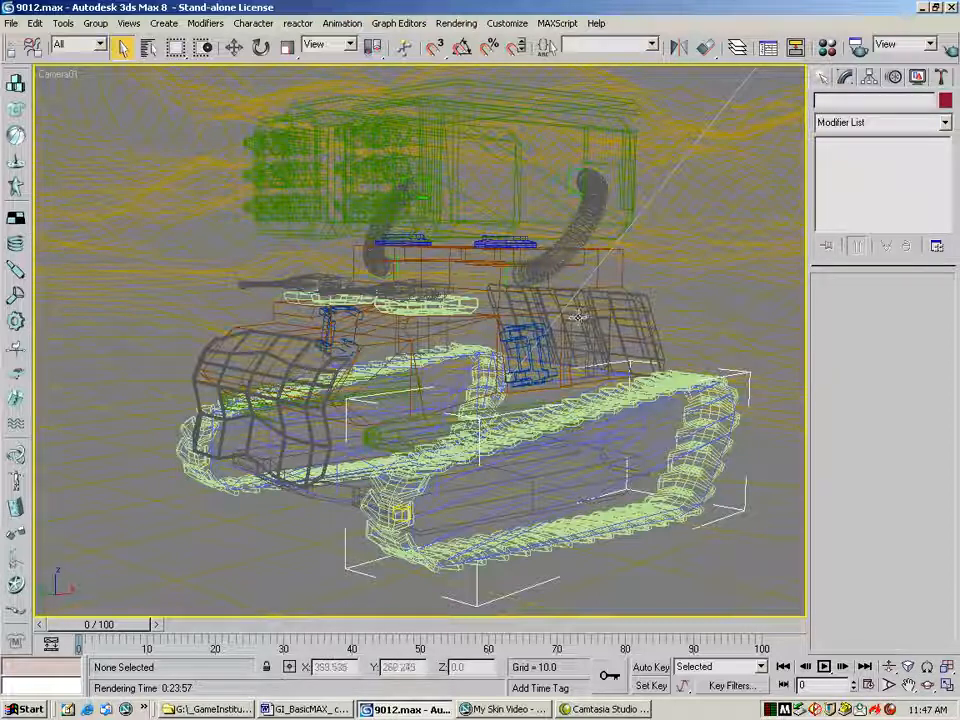
Step: Preview the Camera01 viewport in Facets shading and in Bounding Box display
{"action": "right_click", "coordinate": [62, 77]}
{"action": "mouse_move", "coordinate": [103, 146]}
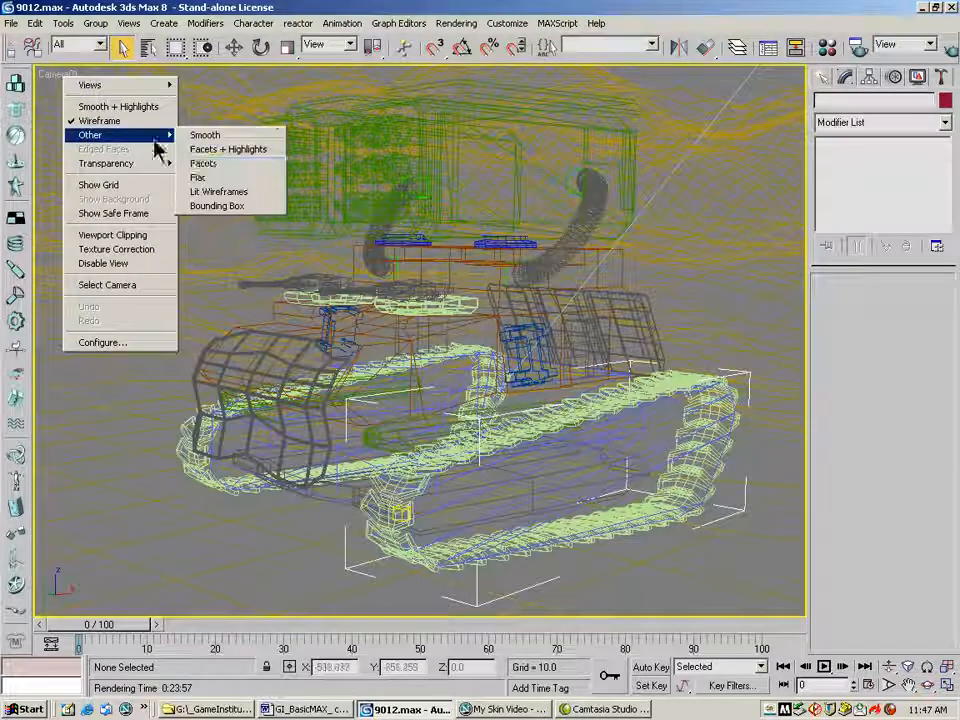
{"action": "left_click", "coordinate": [240, 165]}
{"action": "right_click", "coordinate": [58, 82]}
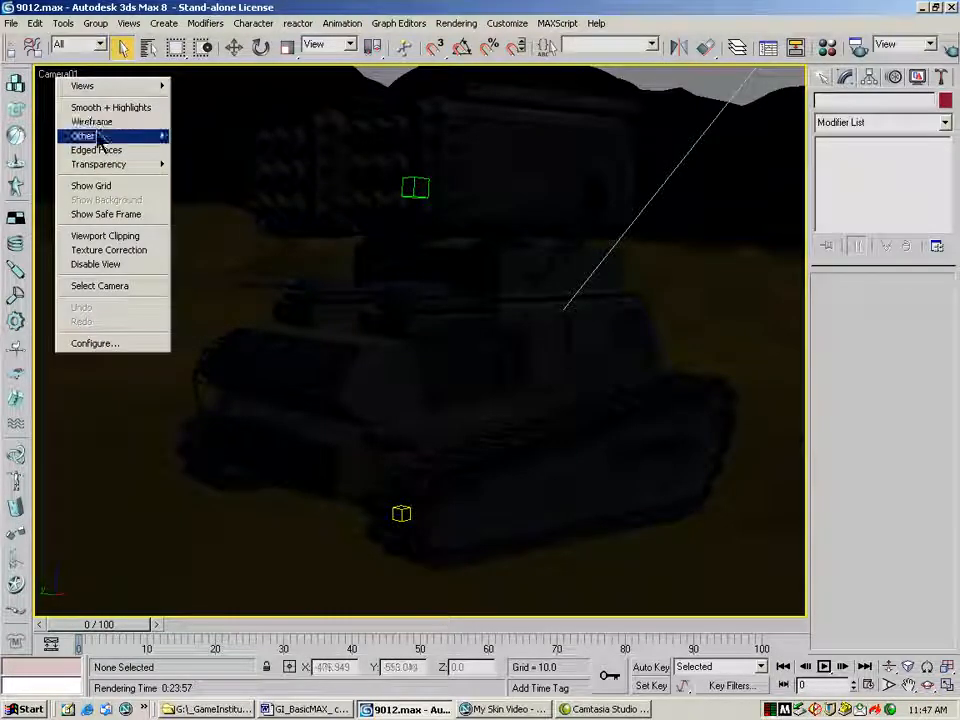
{"action": "mouse_move", "coordinate": [100, 136]}
{"action": "left_click", "coordinate": [206, 207]}
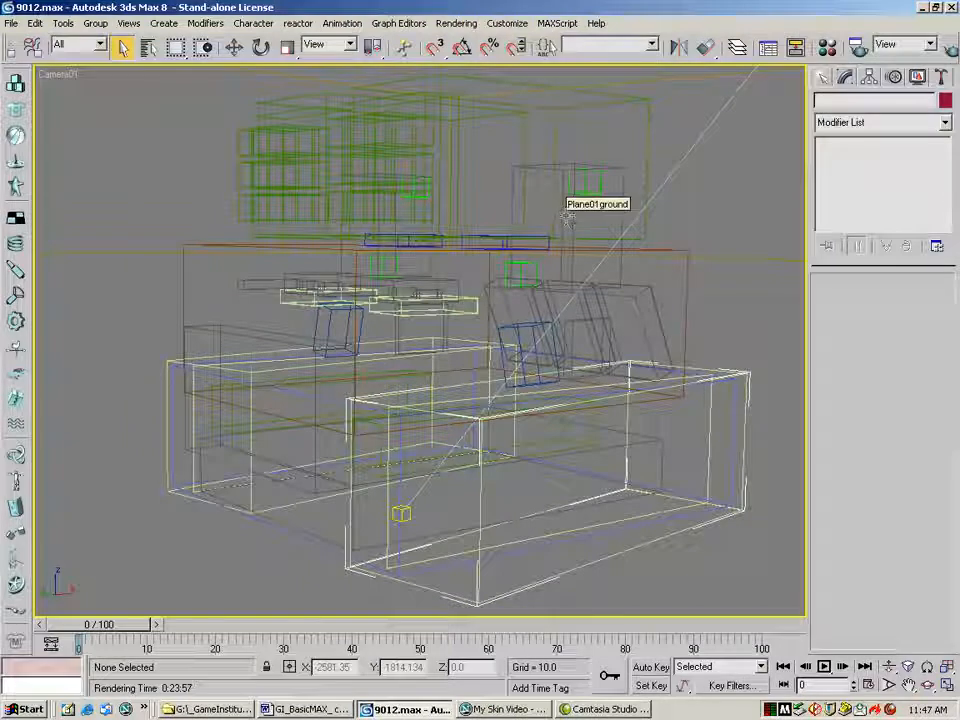
Step: Set the Camera01 viewport shading to Smooth + Highlights
{"action": "right_click", "coordinate": [60, 76]}
{"action": "left_click", "coordinate": [105, 107]}
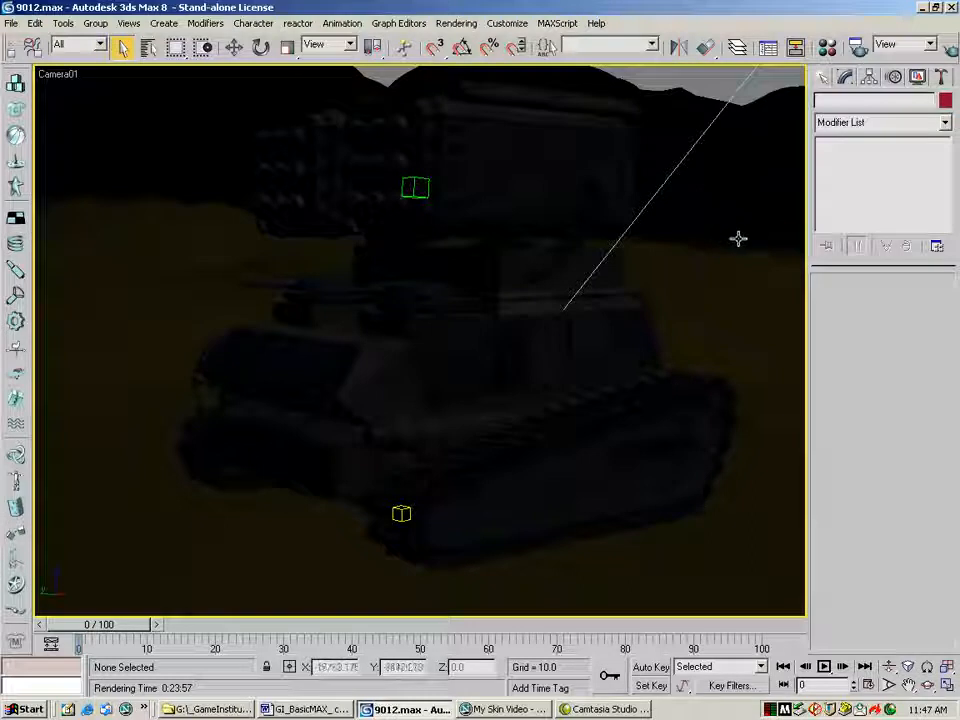
Step: Open the Render Scene settings and reposition the dialog over the viewport
{"action": "left_click", "coordinate": [860, 58]}
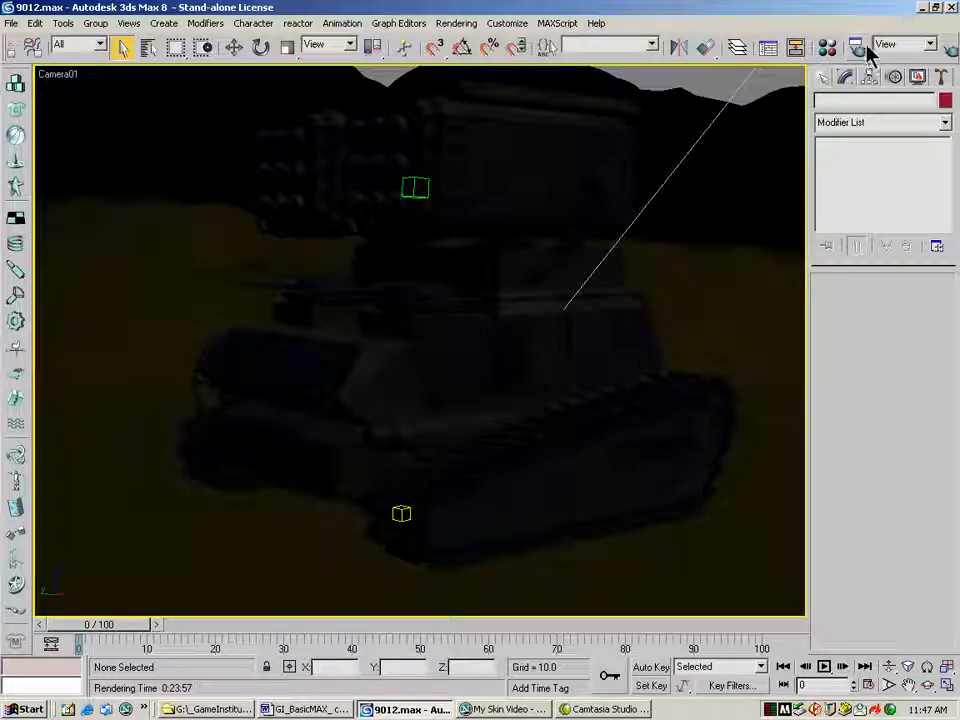
{"action": "left_click", "coordinate": [864, 54]}
{"action": "left_click_drag", "start_coordinate": [749, 75], "coordinate": [713, 98]}
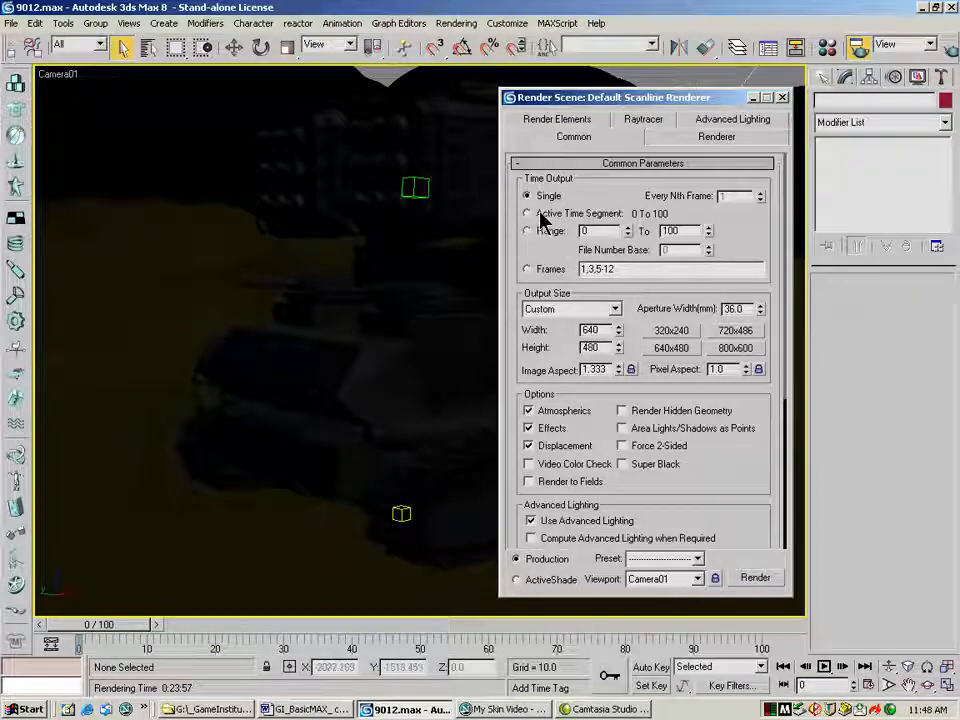
Step: Try the Active Time Segment and Range options for the render's time output, and set it back to Single
{"action": "left_click", "coordinate": [528, 214]}
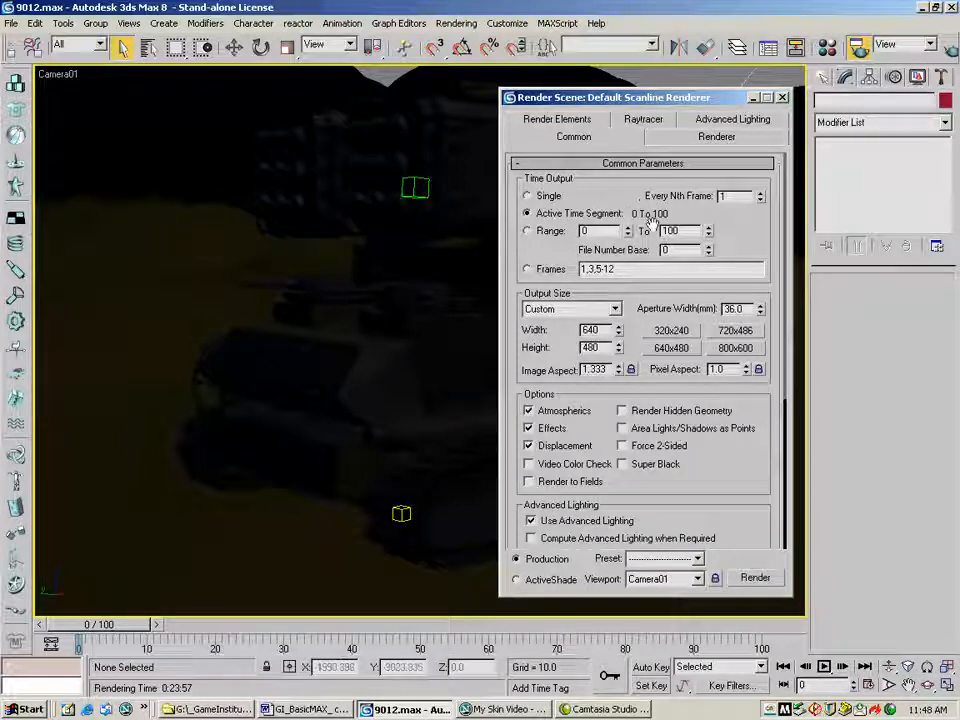
{"action": "left_click", "coordinate": [528, 231]}
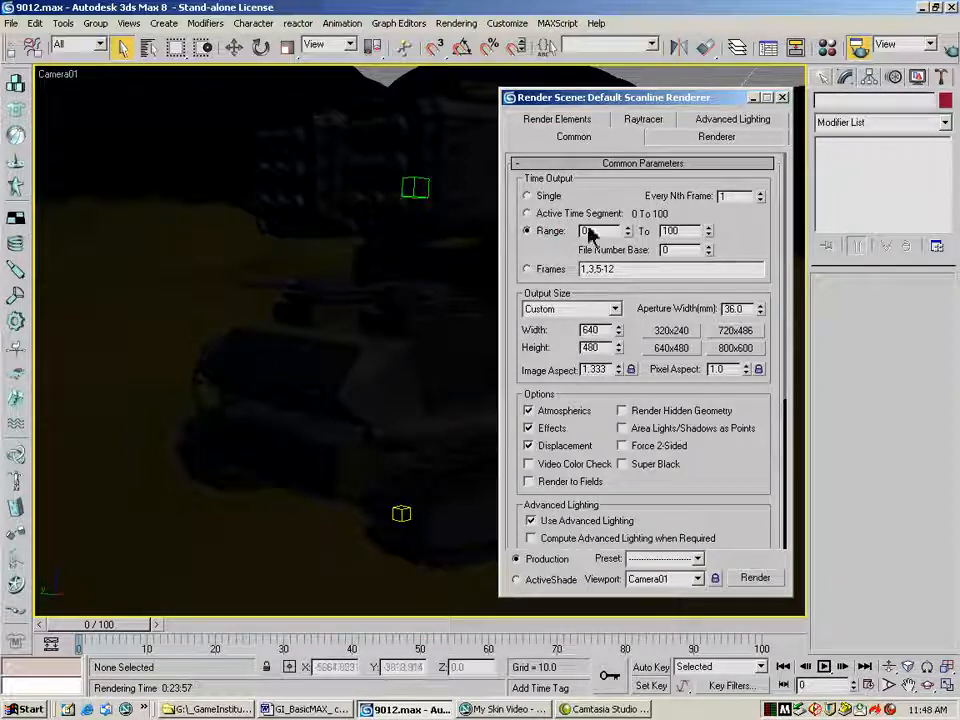
{"action": "double_click", "coordinate": [583, 231]}
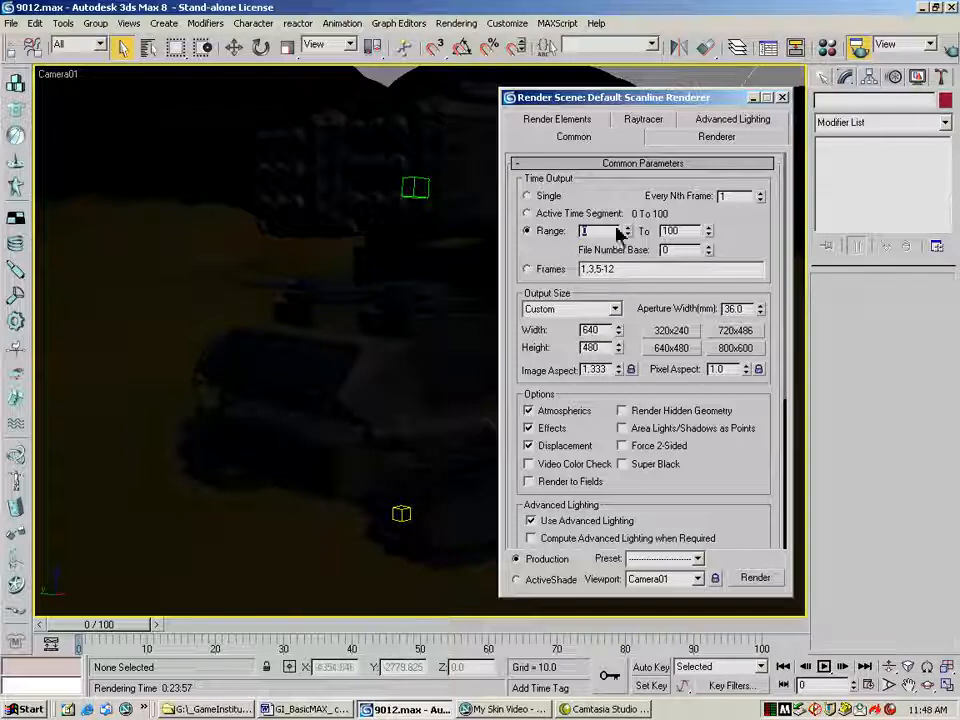
{"action": "left_click", "coordinate": [529, 196]}
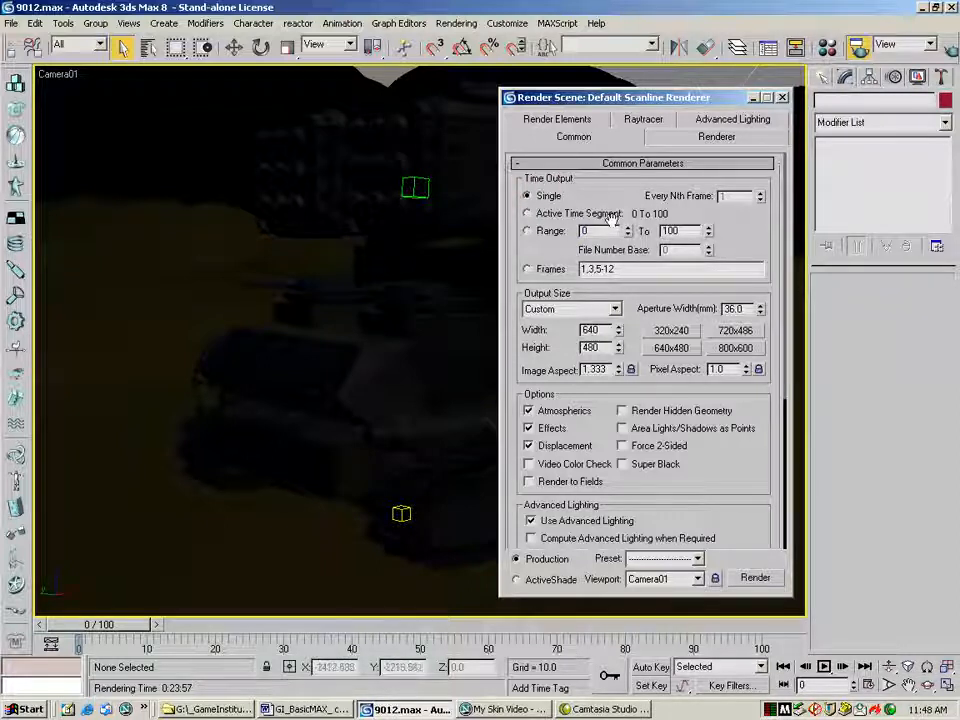
Step: Examine the frame list syntax of the Frames option in the render's time output settings
{"action": "left_click_drag", "start_coordinate": [748, 243], "coordinate": [722, 176]}
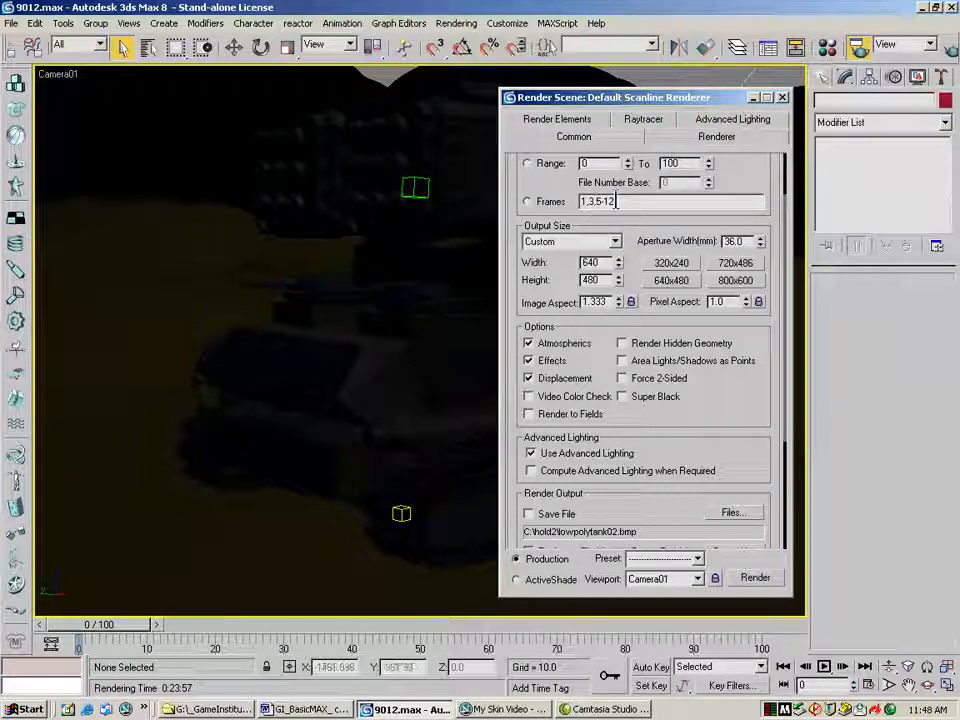
{"action": "left_click_drag", "start_coordinate": [615, 202], "coordinate": [580, 200]}
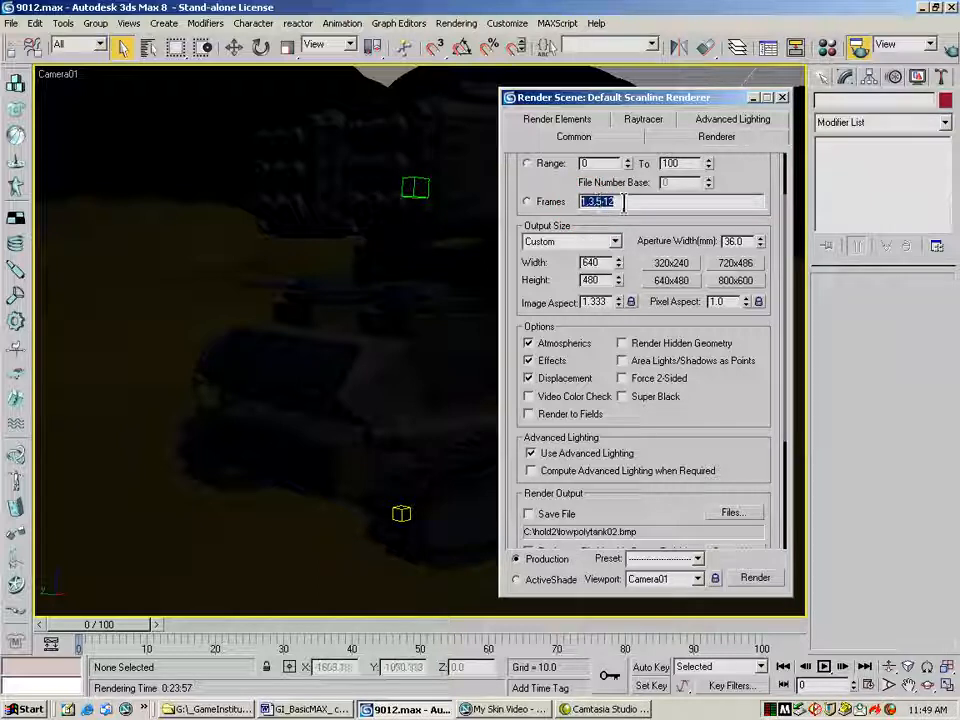
{"action": "left_click", "coordinate": [550, 186]}
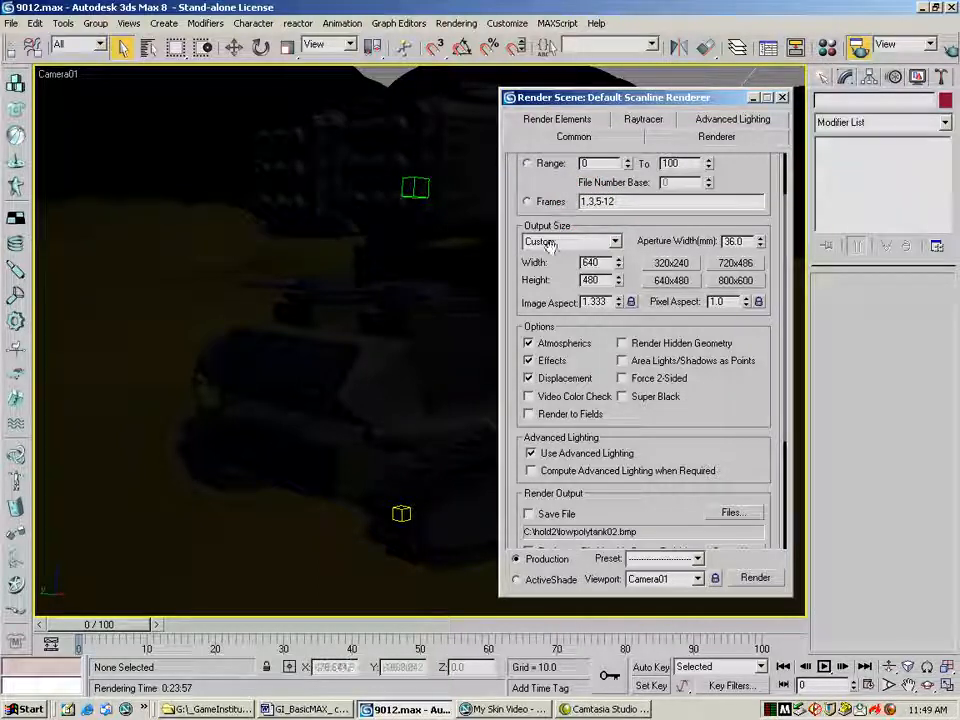
Step: Examine the film and video format presets available for the render's output size
{"action": "left_click_drag", "start_coordinate": [560, 278], "coordinate": [557, 250]}
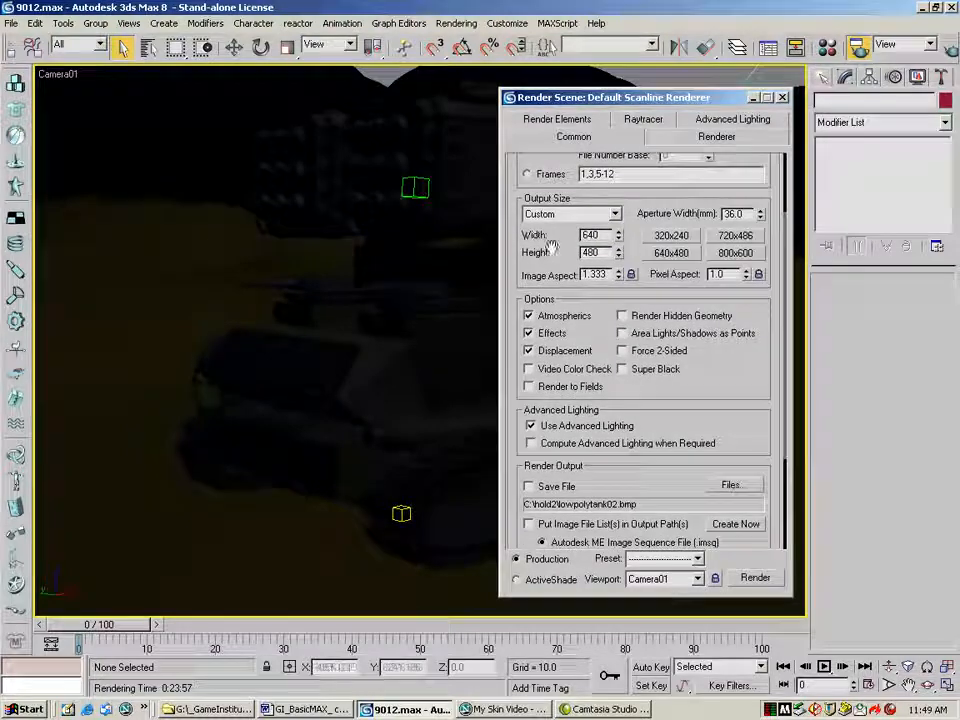
{"action": "left_click", "coordinate": [615, 214]}
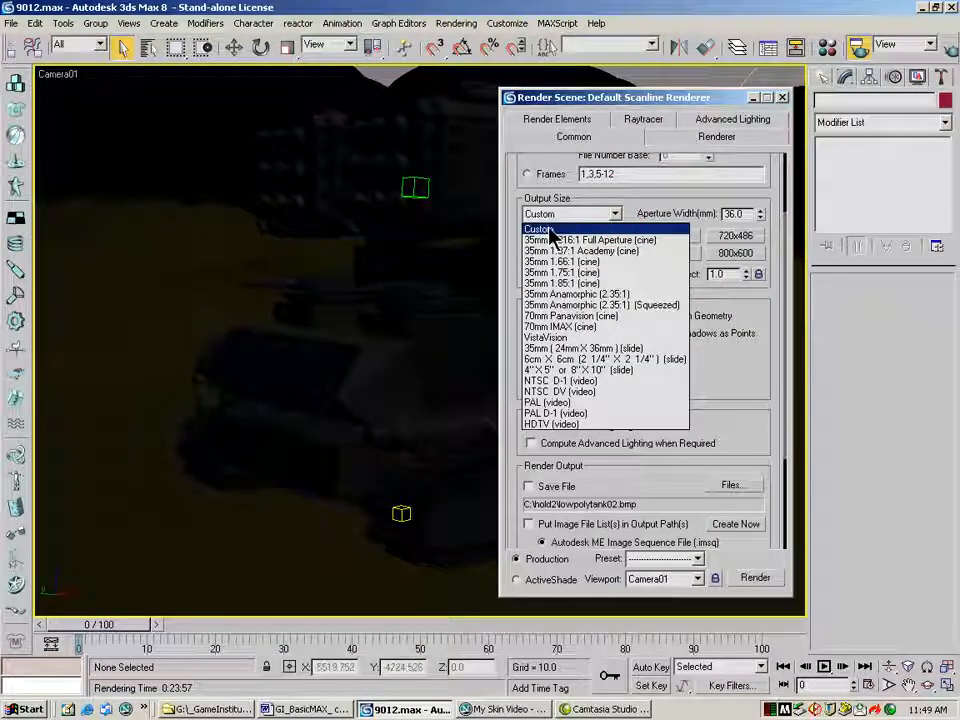
{"action": "left_click", "coordinate": [614, 211]}
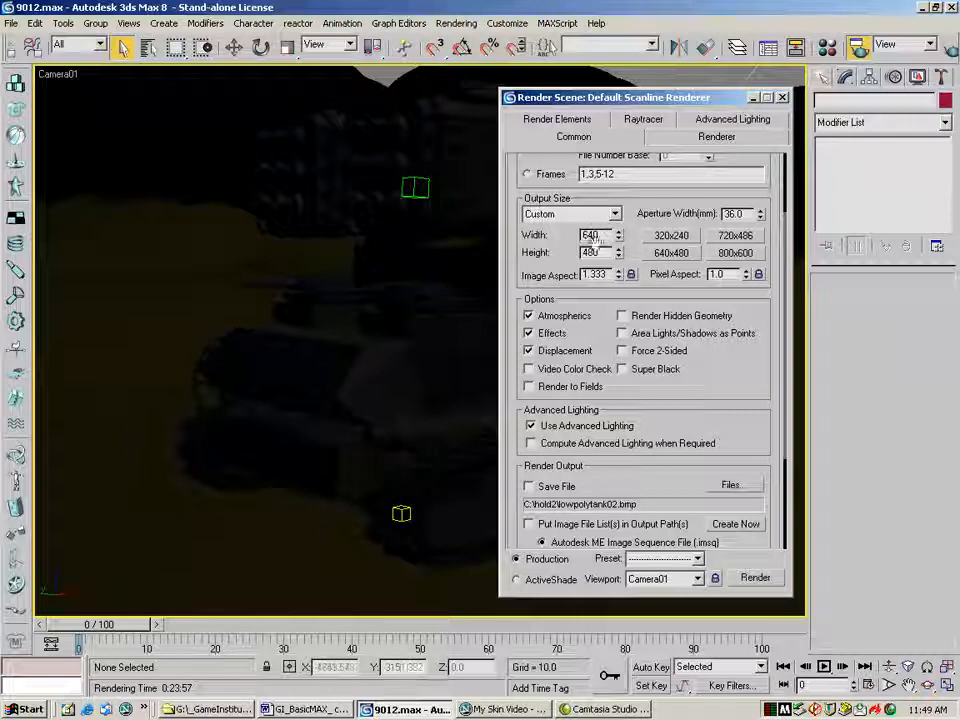
Step: Lock the output size's image aspect ratio, unlock it again, and select the width value
{"action": "left_click", "coordinate": [631, 275]}
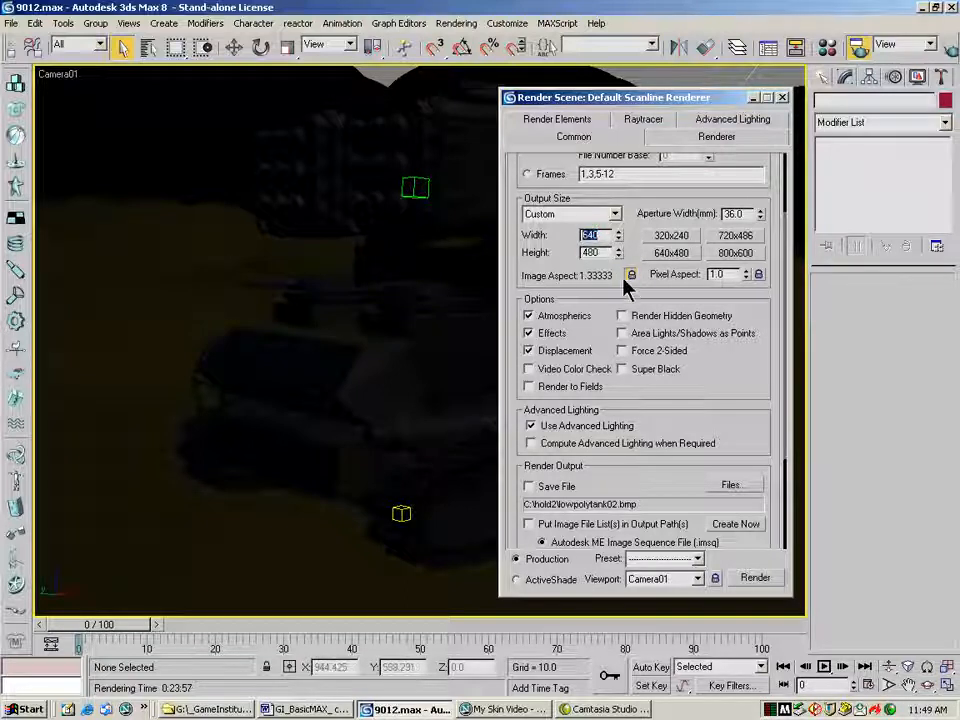
{"action": "left_click", "coordinate": [631, 274]}
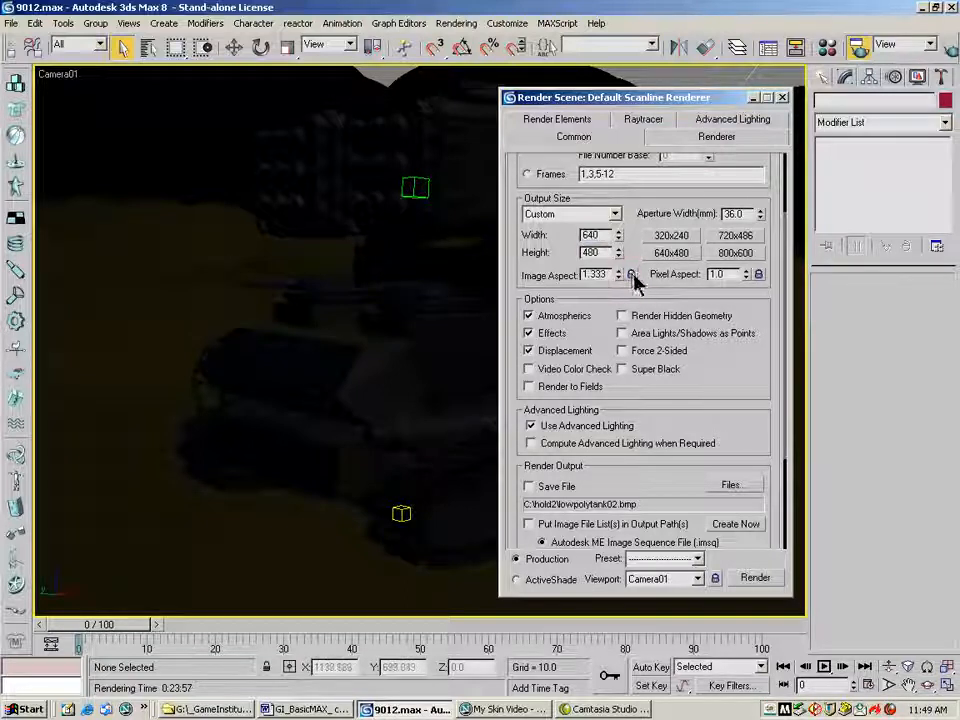
{"action": "double_click", "coordinate": [591, 235]}
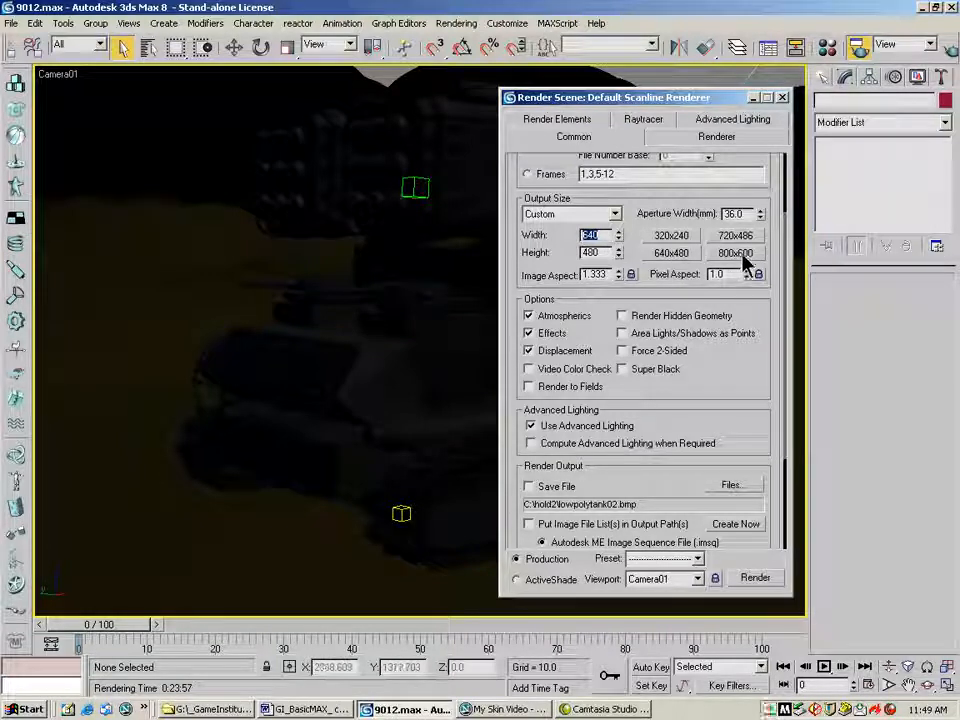
Step: Examine the render options such as Atmospherics and Effects, along with the Advanced Lighting settings
{"action": "left_click_drag", "start_coordinate": [754, 317], "coordinate": [741, 214]}
{"action": "left_click", "coordinate": [528, 202]}
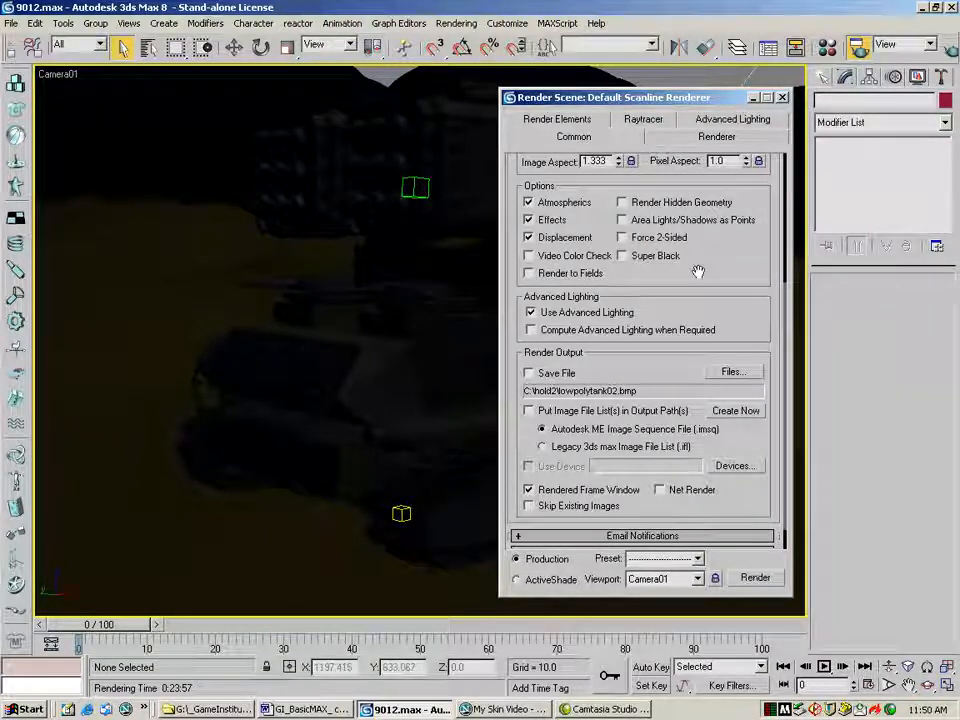
{"action": "left_click_drag", "start_coordinate": [698, 271], "coordinate": [696, 241]}
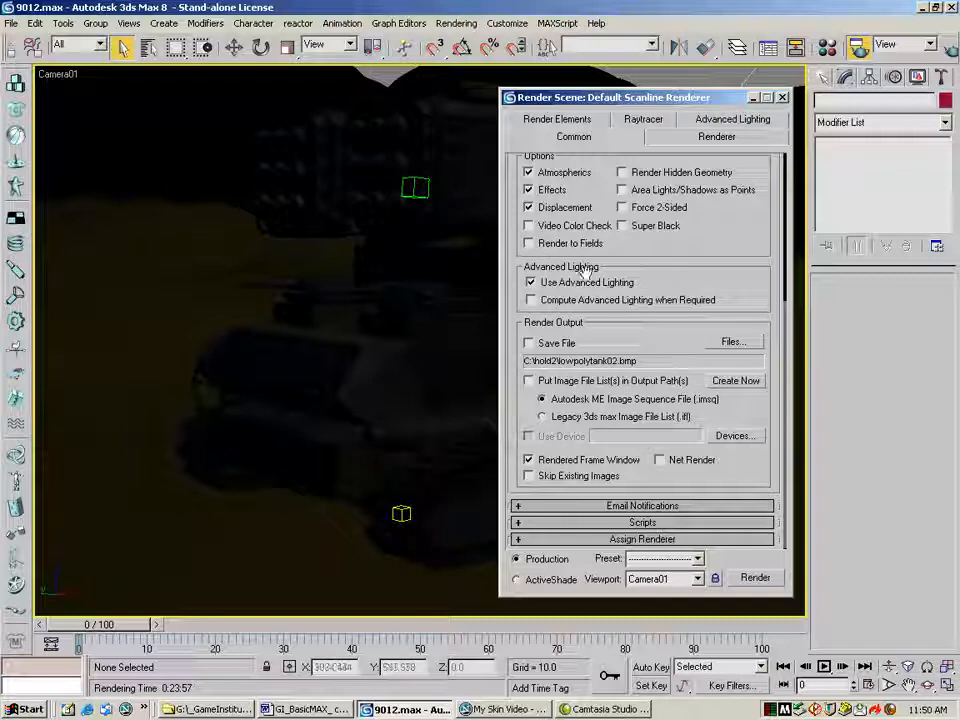
{"action": "left_click", "coordinate": [531, 283]}
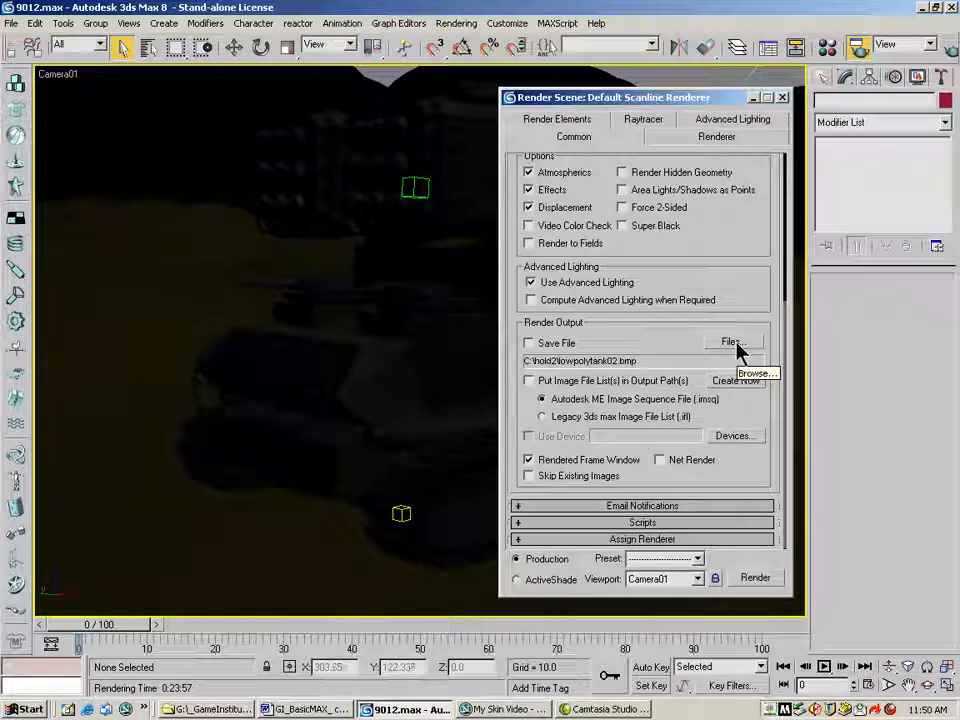
Step: Turn on Save File for the render output and turn it off again
{"action": "left_click", "coordinate": [529, 343]}
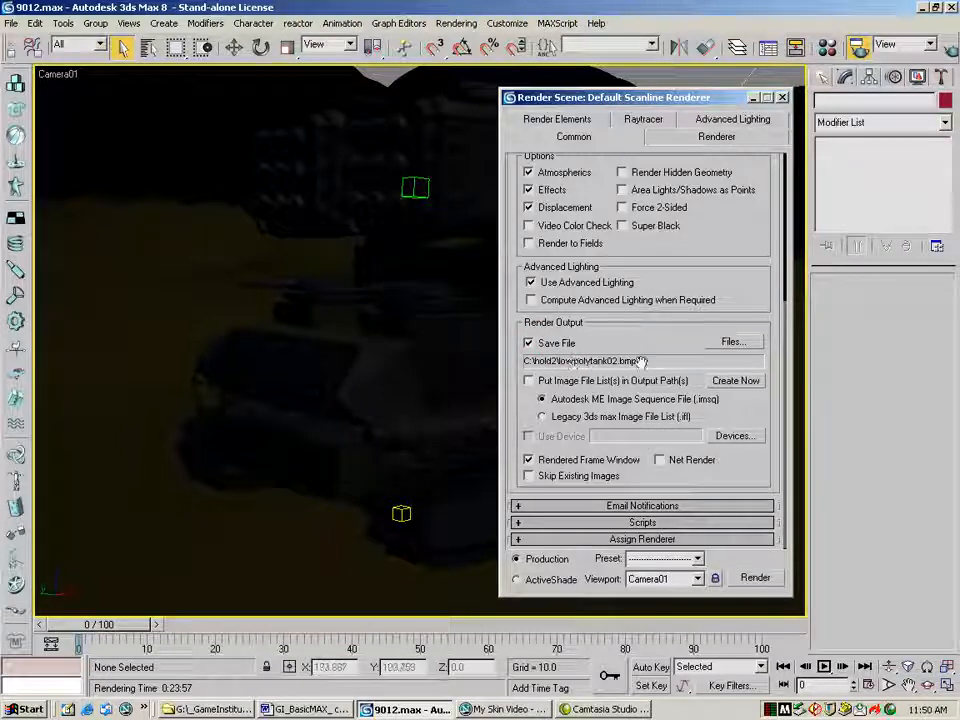
{"action": "left_click", "coordinate": [529, 343]}
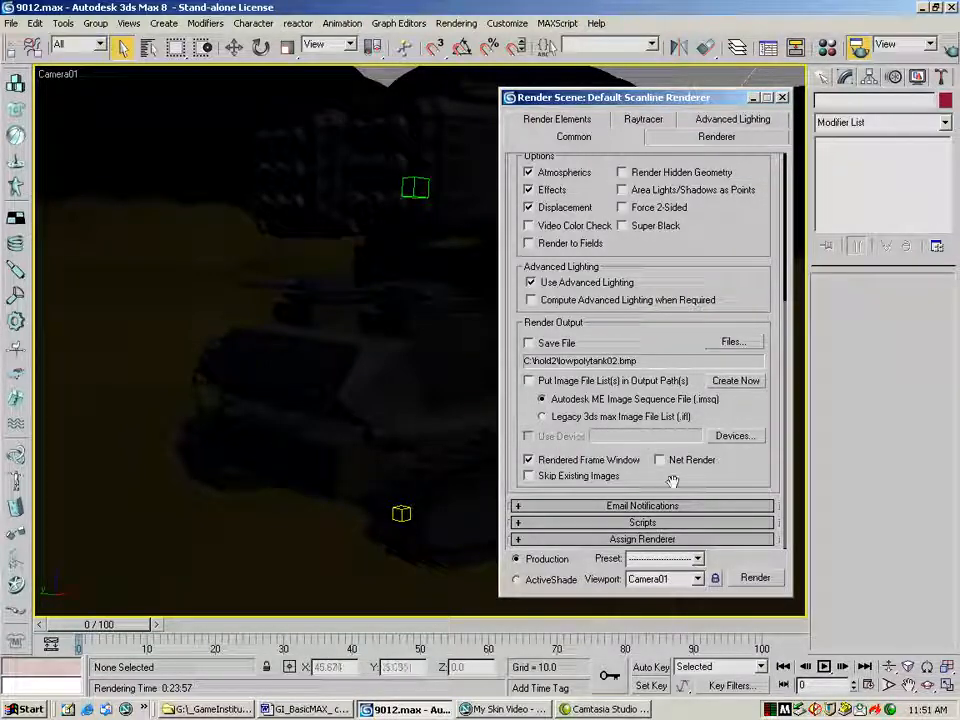
Step: Inspect the assigned production, material editor and ActiveShade renderers, and the Default Scanline Renderer's options
{"action": "left_click", "coordinate": [659, 541]}
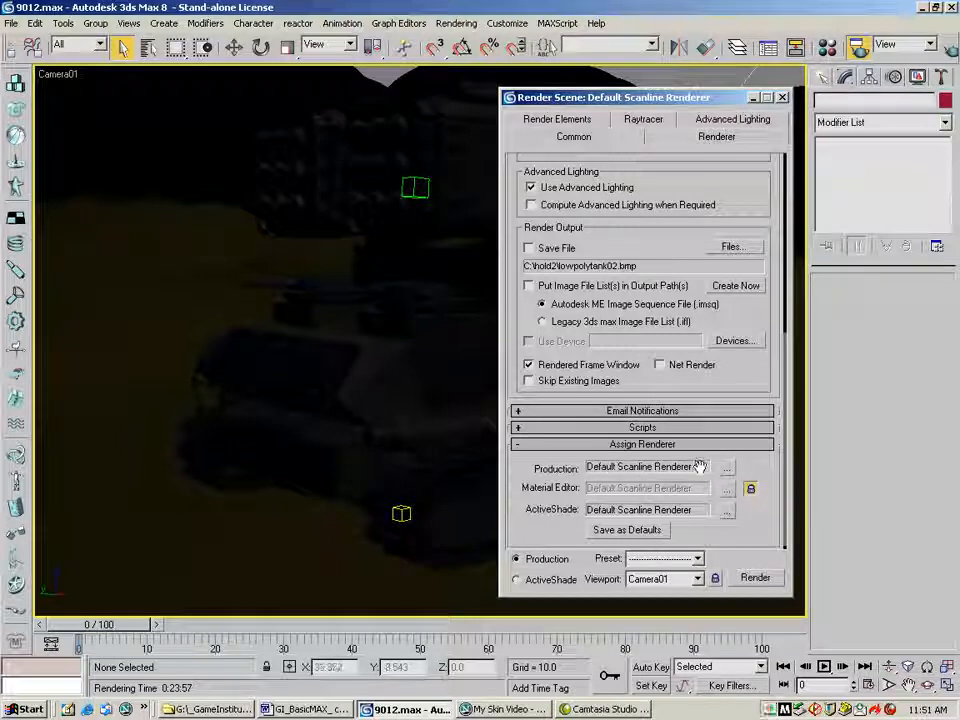
{"action": "left_click", "coordinate": [639, 446]}
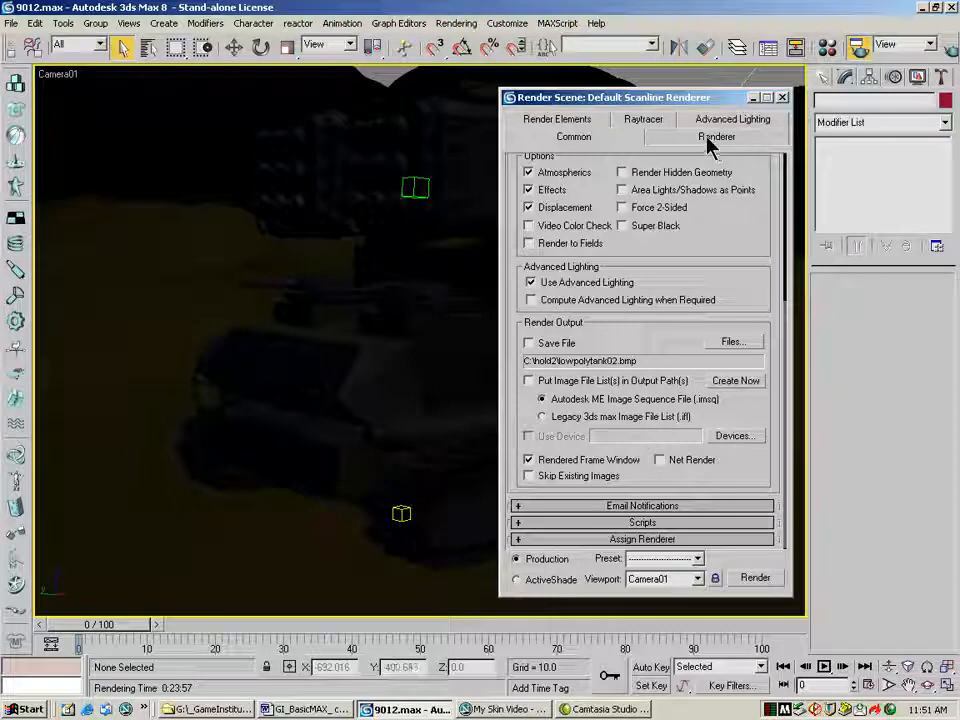
{"action": "left_click", "coordinate": [677, 141]}
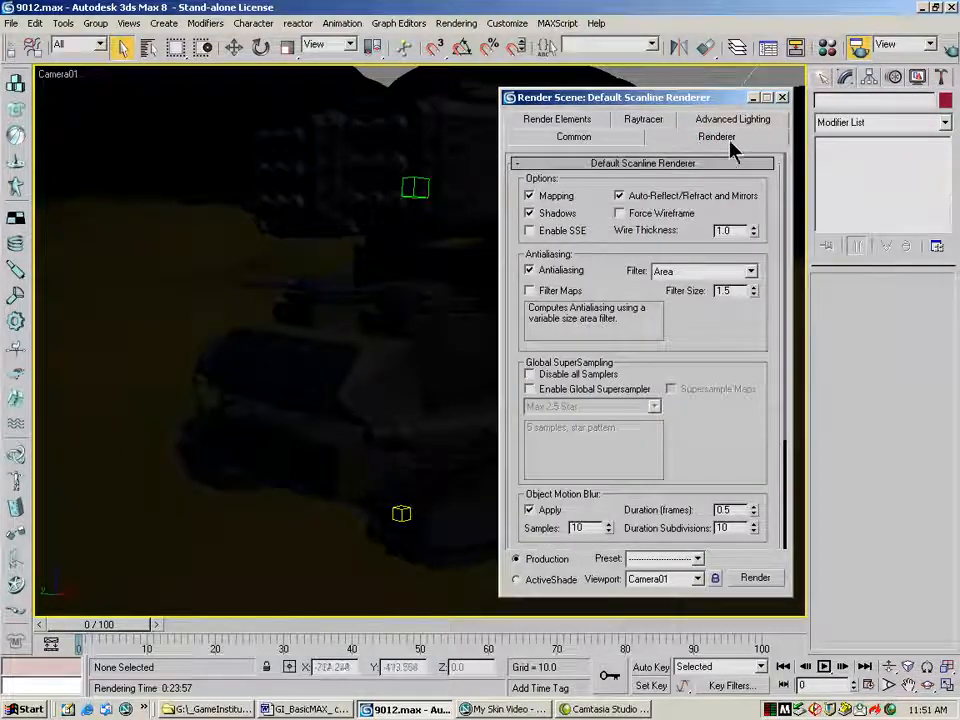
{"action": "left_click_drag", "start_coordinate": [724, 433], "coordinate": [739, 395]}
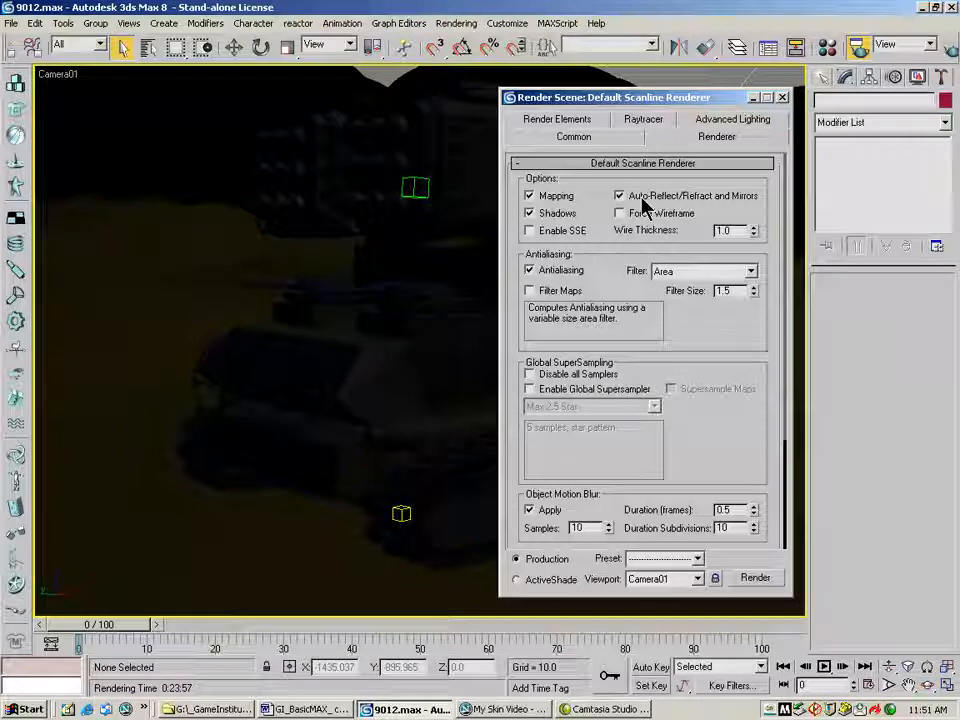
Step: Turn on Filter Maps and turn it off again, and review the supersampling and motion blur settings
{"action": "left_click", "coordinate": [531, 291]}
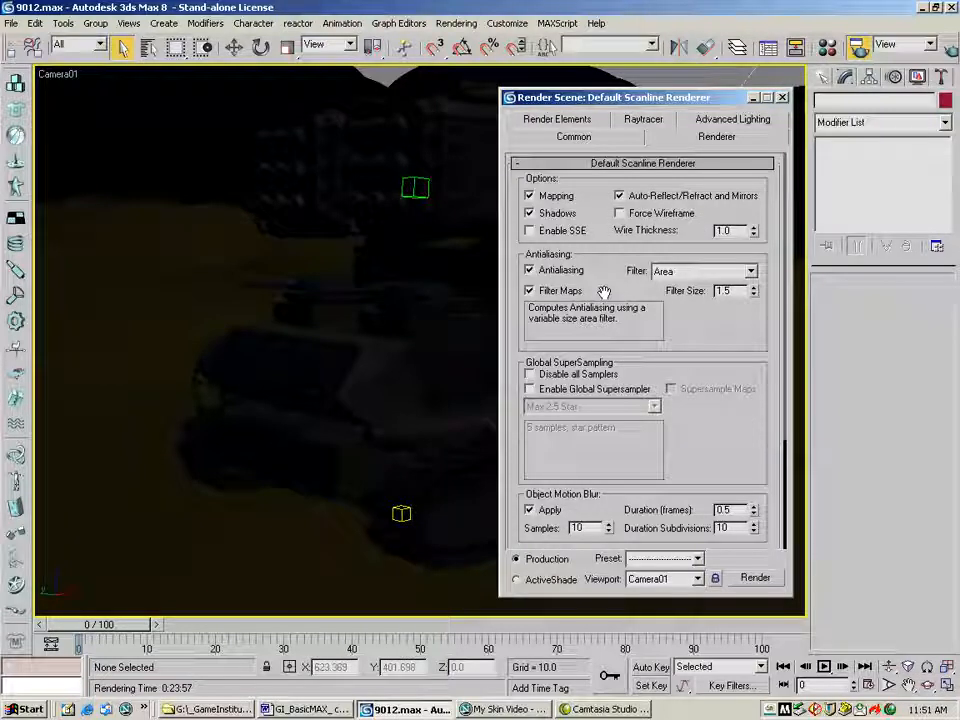
{"action": "left_click", "coordinate": [530, 291]}
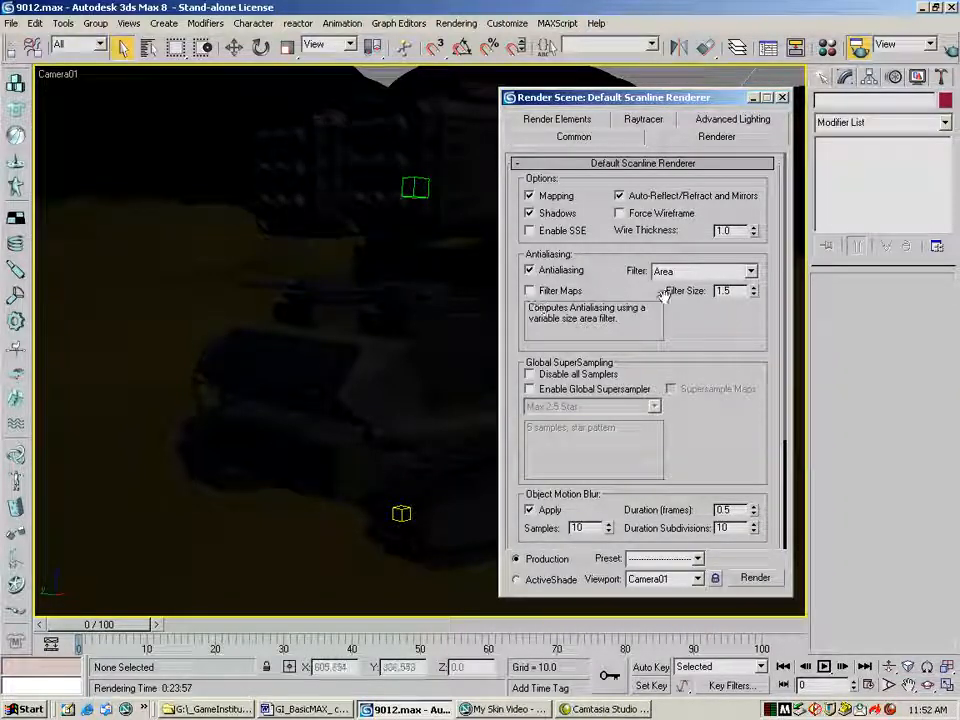
{"action": "left_click_drag", "start_coordinate": [697, 344], "coordinate": [702, 165]}
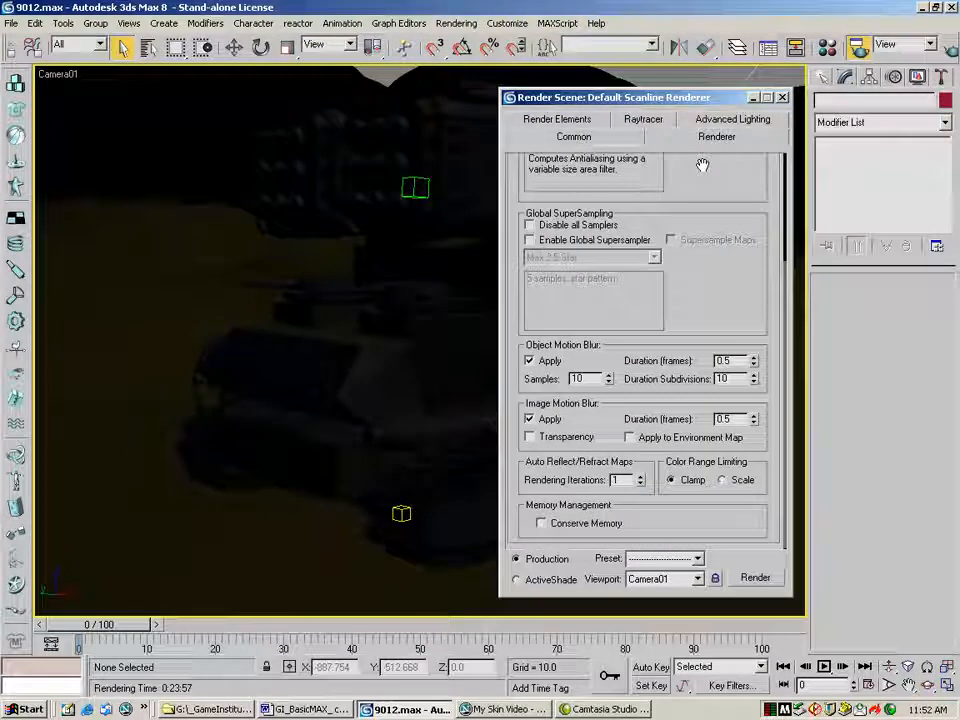
{"action": "left_click_drag", "start_coordinate": [702, 165], "coordinate": [693, 312]}
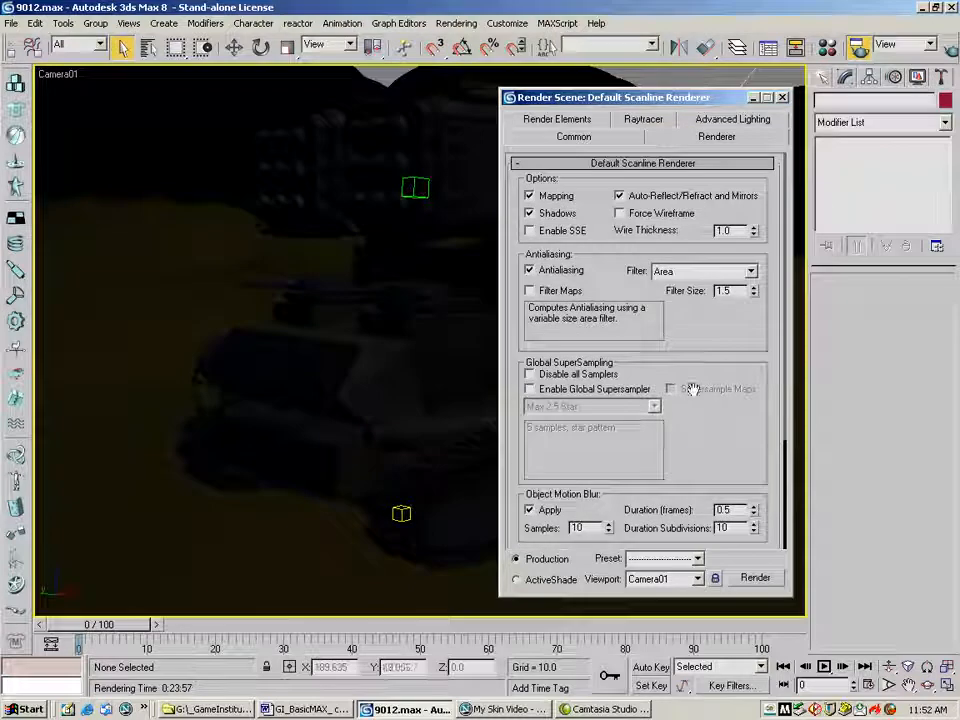
Step: Review the Light Tracer and raytracer global parameters, and browse the list of available render elements without adding any
{"action": "left_click", "coordinate": [722, 122]}
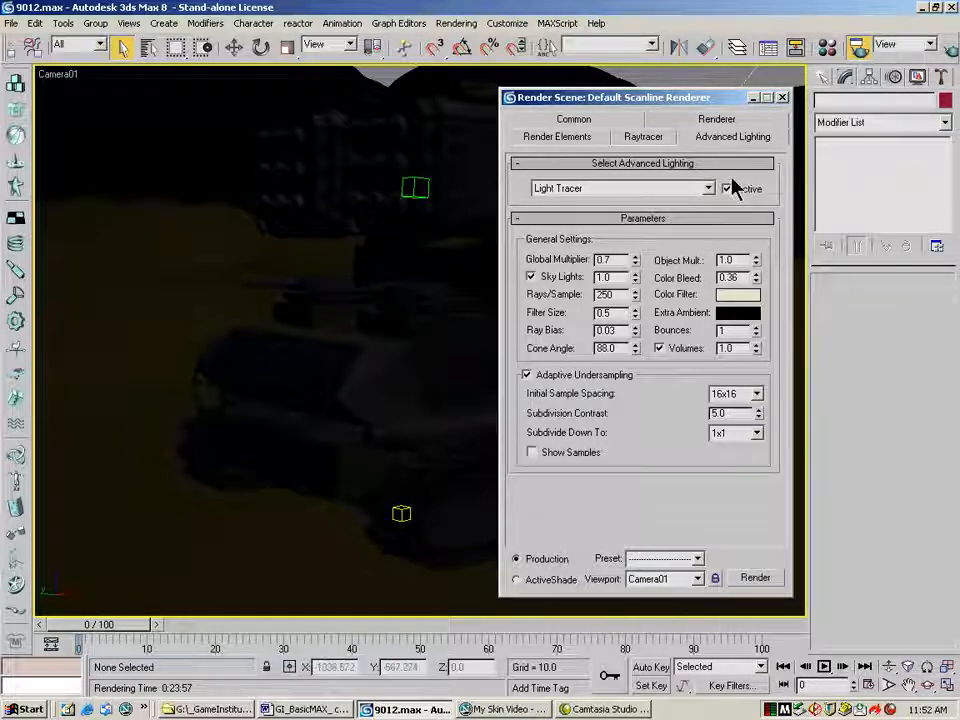
{"action": "left_click", "coordinate": [644, 137]}
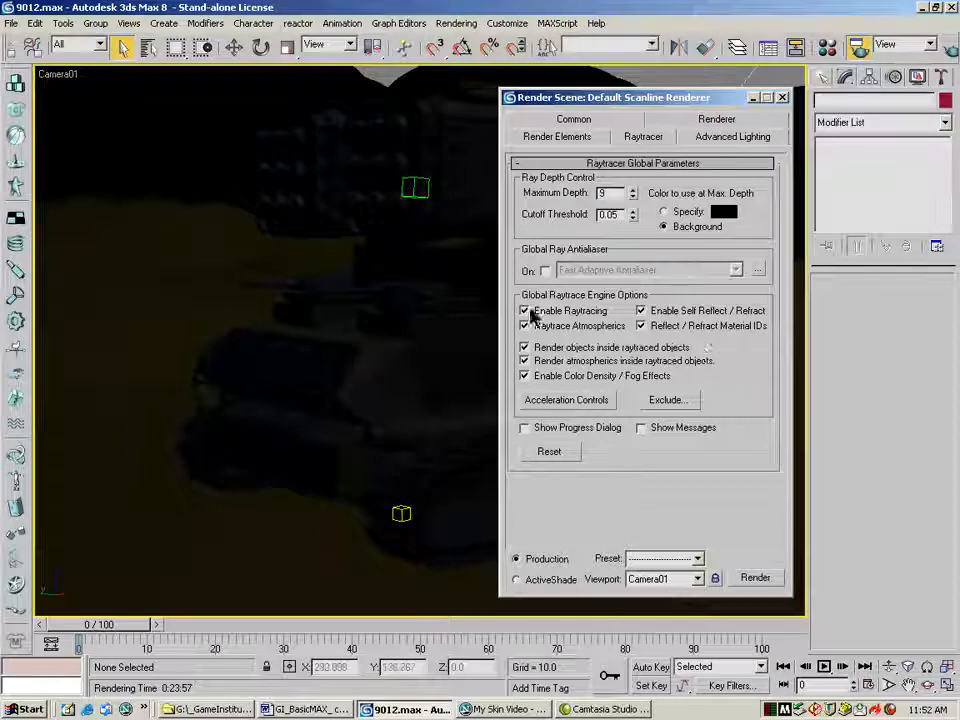
{"action": "left_click", "coordinate": [562, 137]}
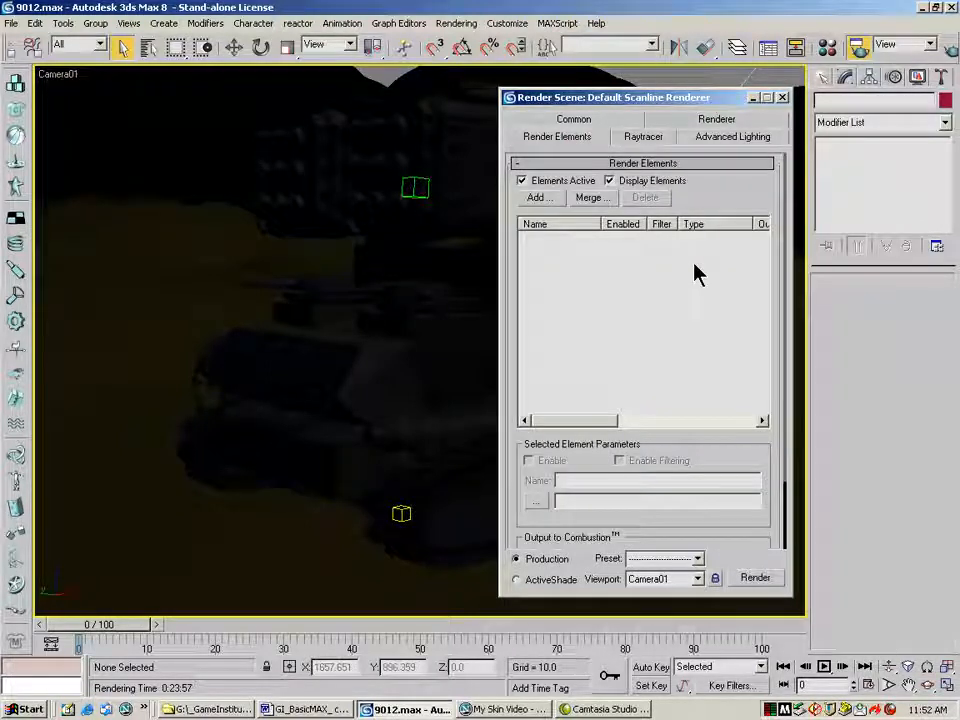
{"action": "left_click", "coordinate": [542, 198]}
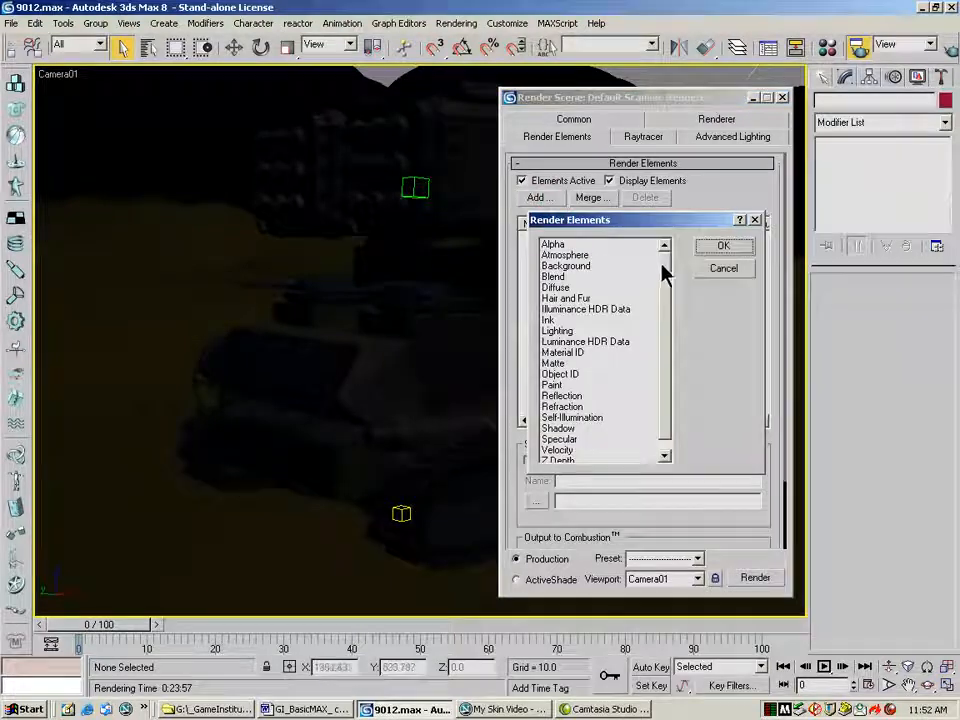
{"action": "left_click_drag", "start_coordinate": [669, 265], "coordinate": [669, 300]}
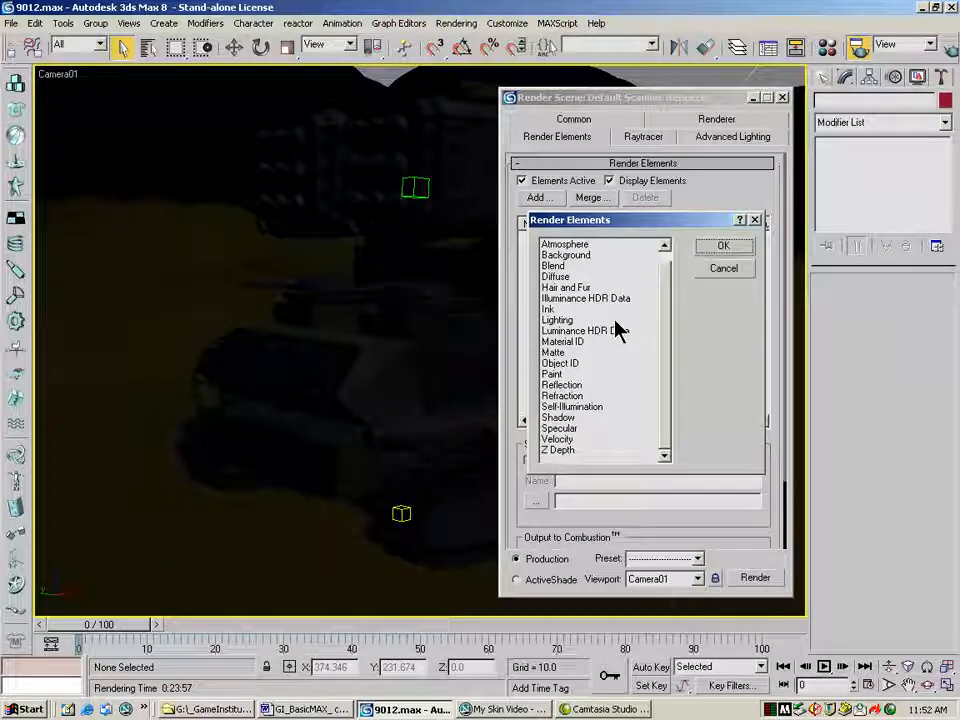
{"action": "left_click", "coordinate": [726, 270]}
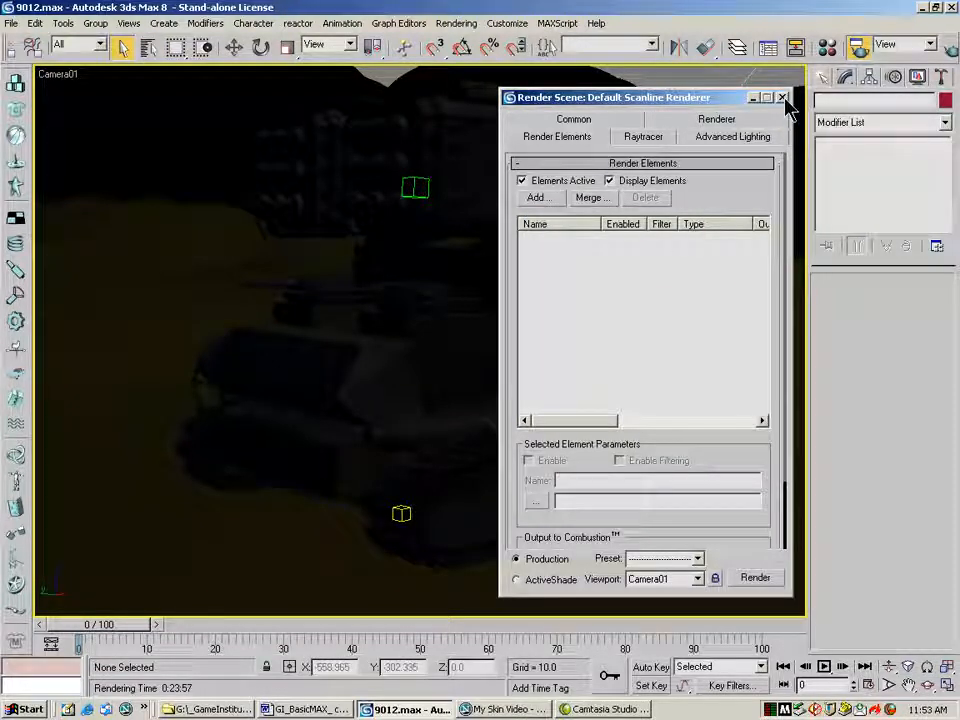
Step: Return to the common render settings and turn on Save File for the render output
{"action": "left_click", "coordinate": [698, 120]}
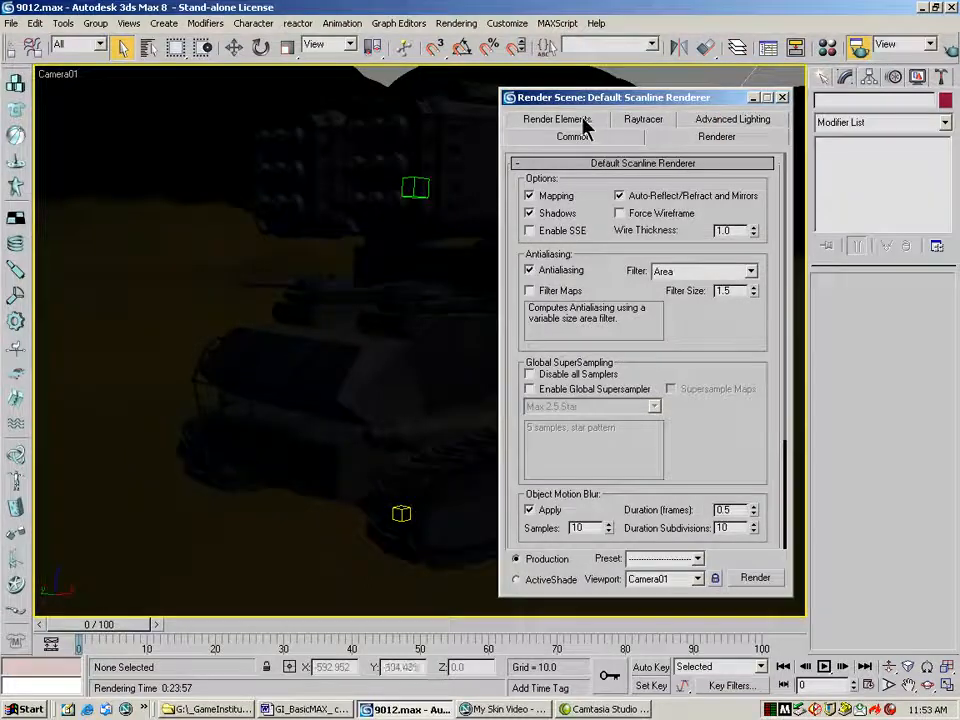
{"action": "left_click", "coordinate": [582, 135]}
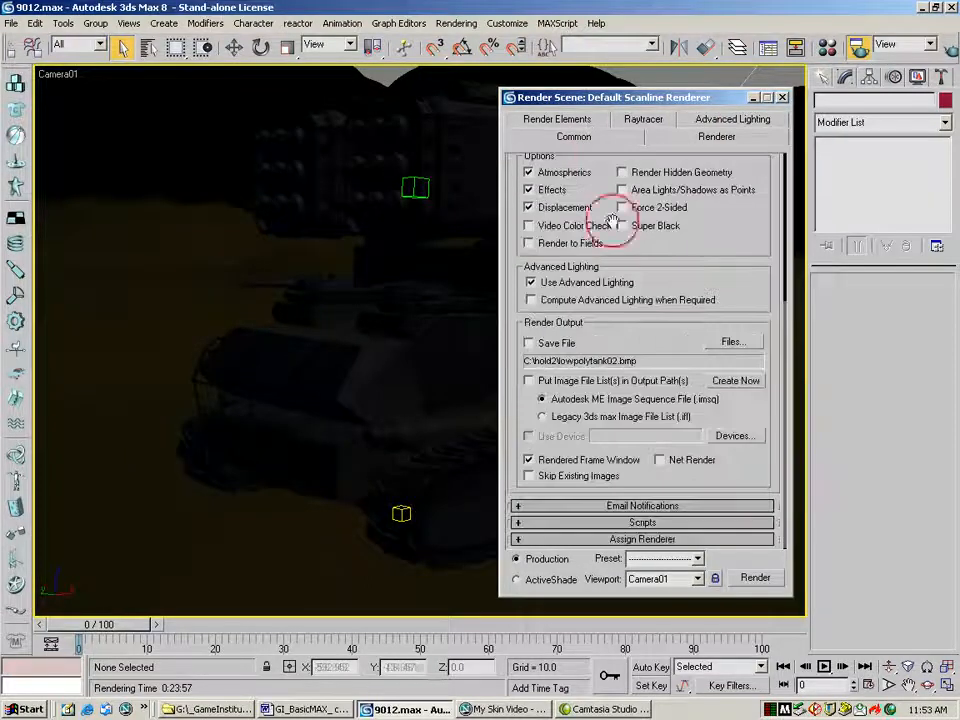
{"action": "left_click", "coordinate": [530, 342]}
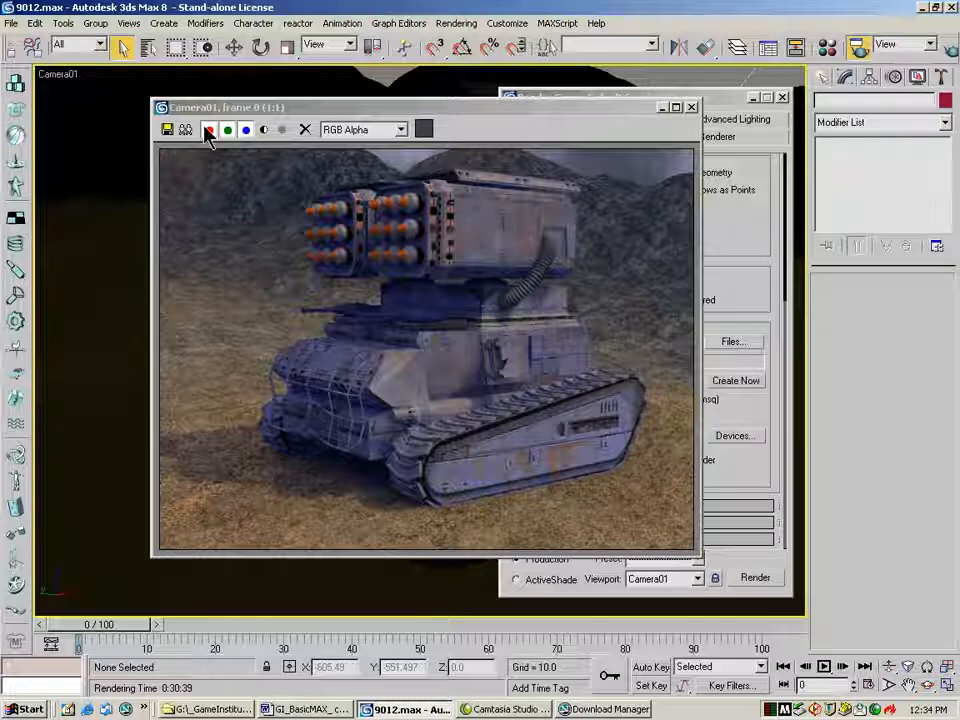
Step: Display the alpha channel of the rendered Camera01 frame and switch back to the full-colour image
{"action": "left_click", "coordinate": [264, 130]}
{"action": "left_click", "coordinate": [264, 130]}
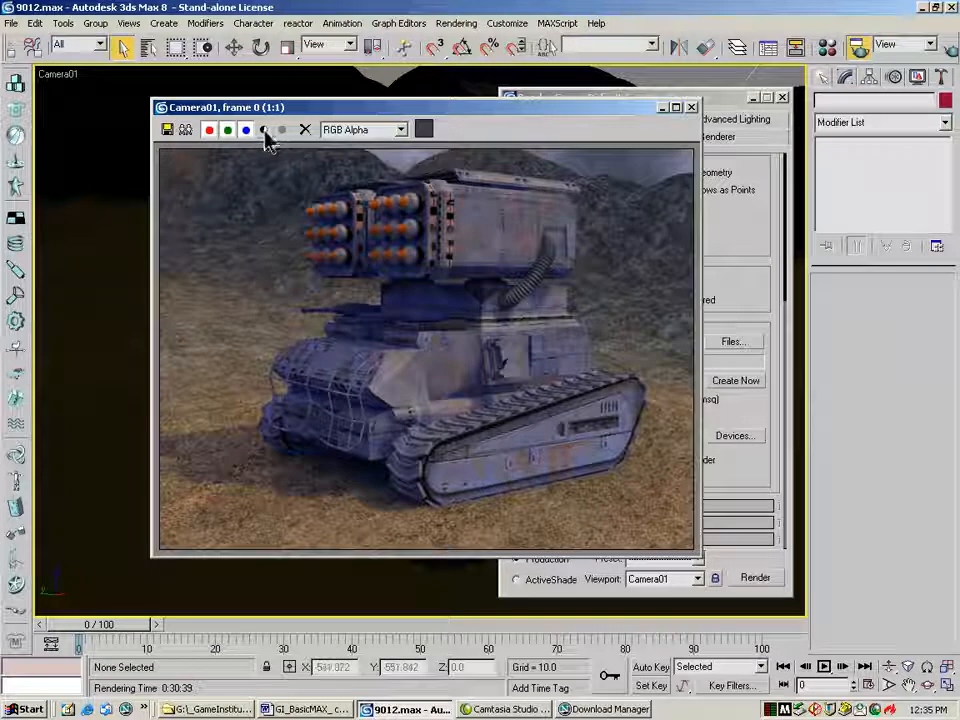